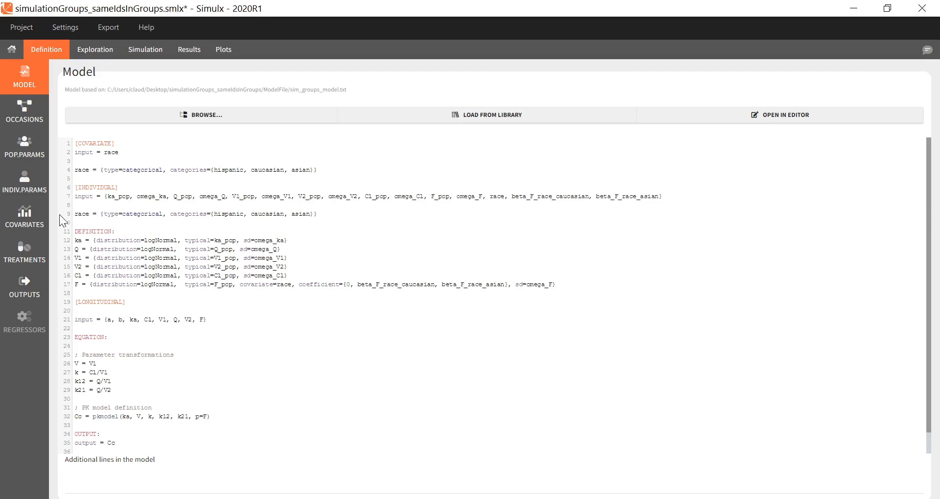
# Examine the equal_dist covariate distribution and the list of defined treatments.
pyautogui.click(27, 223)
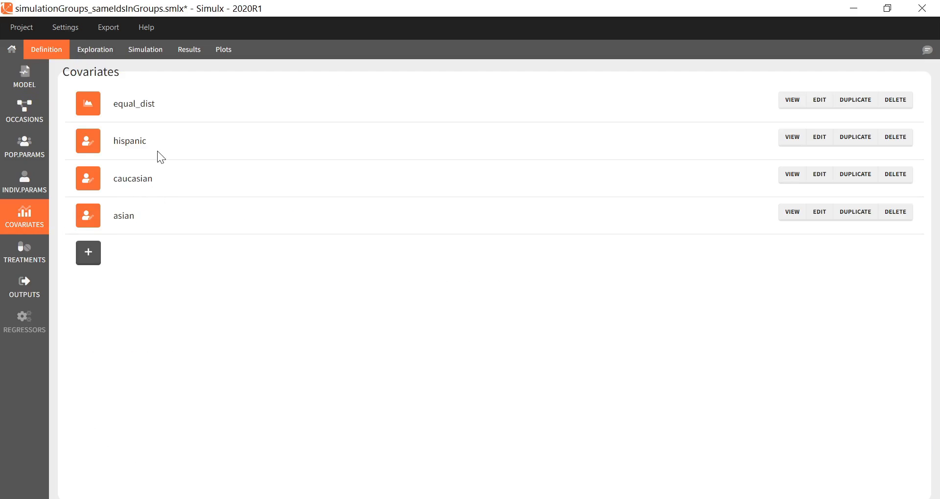
pyautogui.click(793, 101)
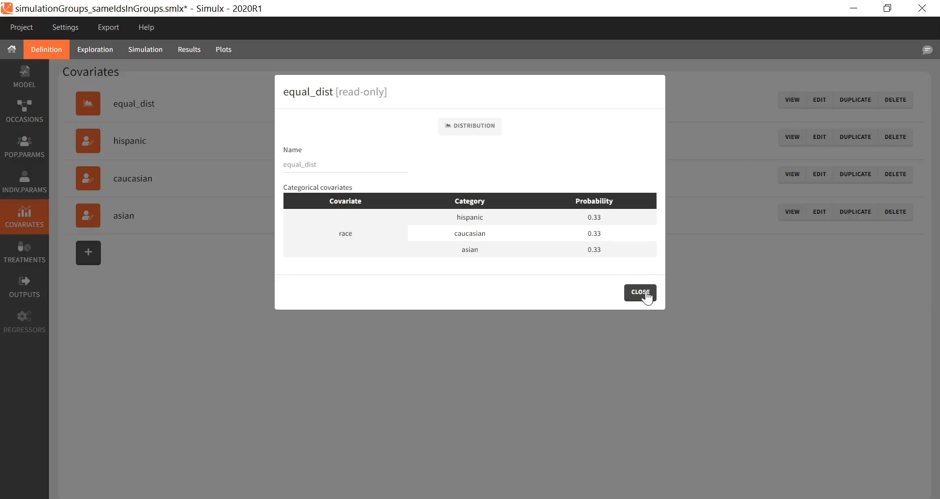
pyautogui.click(640, 293)
pyautogui.click(26, 260)
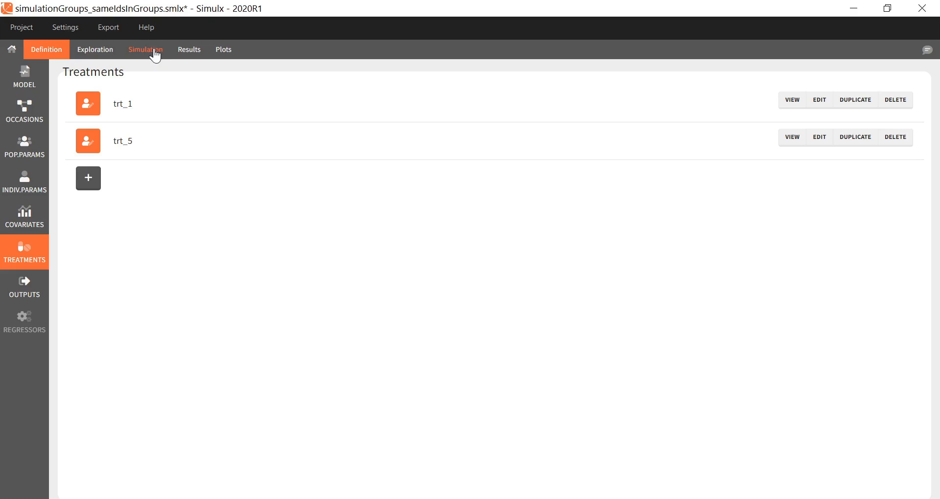
# Set up two simulation groups with group-specific treatments, assigning trt_1 to simulationGroup1.
pyautogui.click(155, 56)
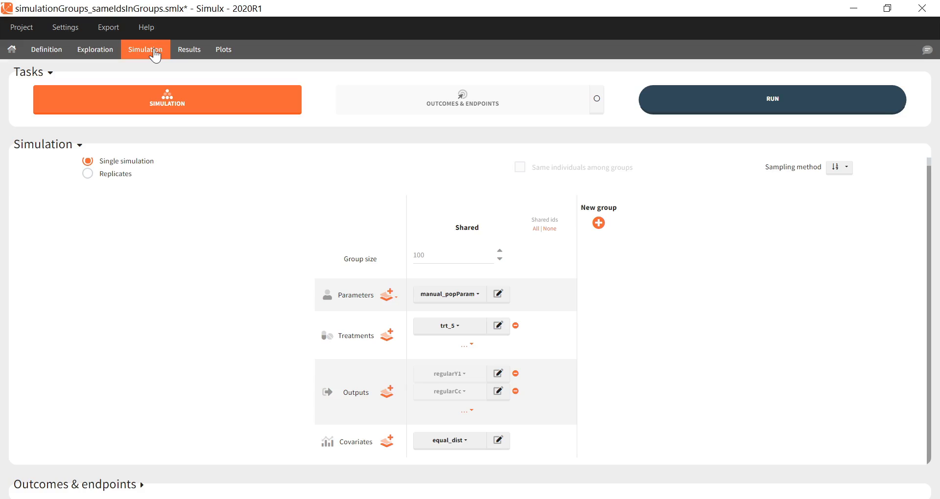
pyautogui.click(592, 229)
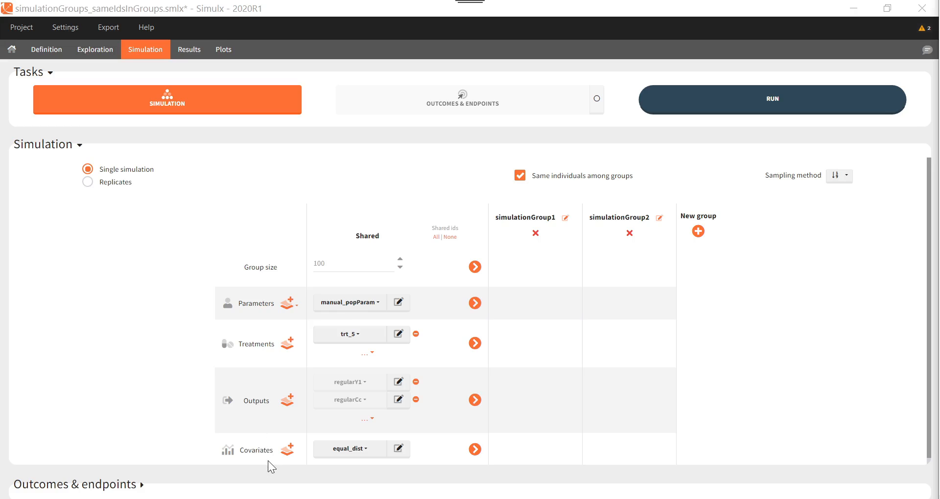
pyautogui.scroll(-1, 269, 460)
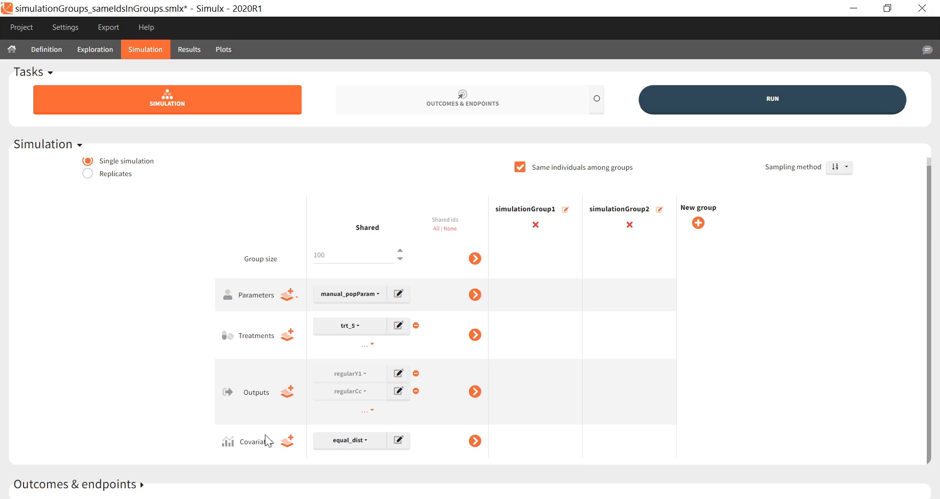
pyautogui.click(480, 338)
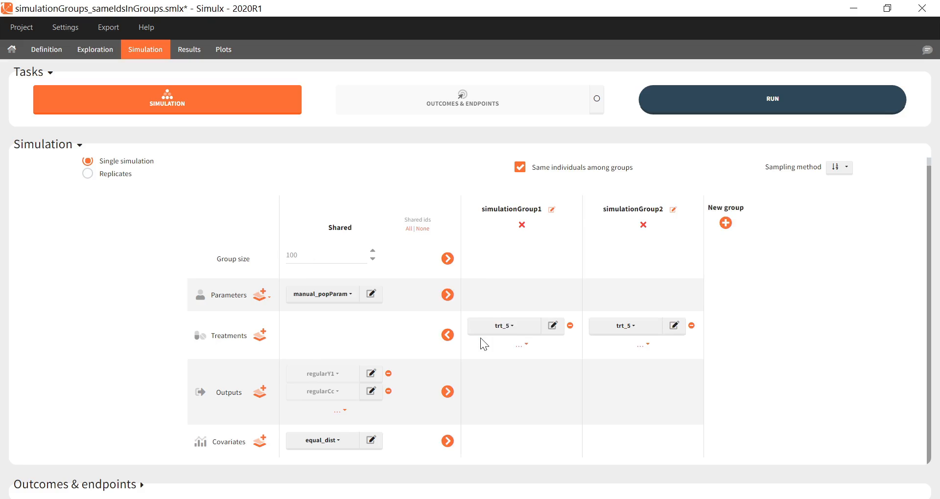
pyautogui.click(501, 329)
pyautogui.click(498, 342)
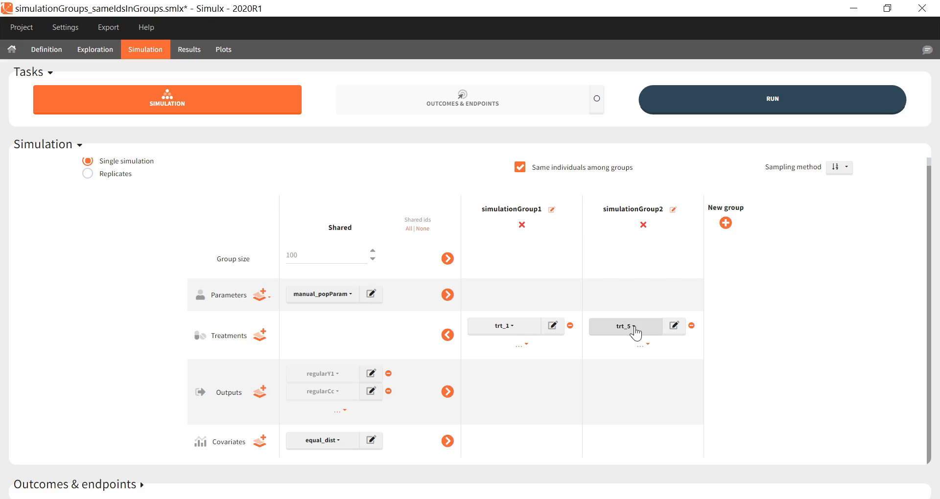
# Rename simulationGroup1 as lowdose and simulationGroup2 as highdose.
pyautogui.click(552, 210)
pyautogui.write('lowdose')
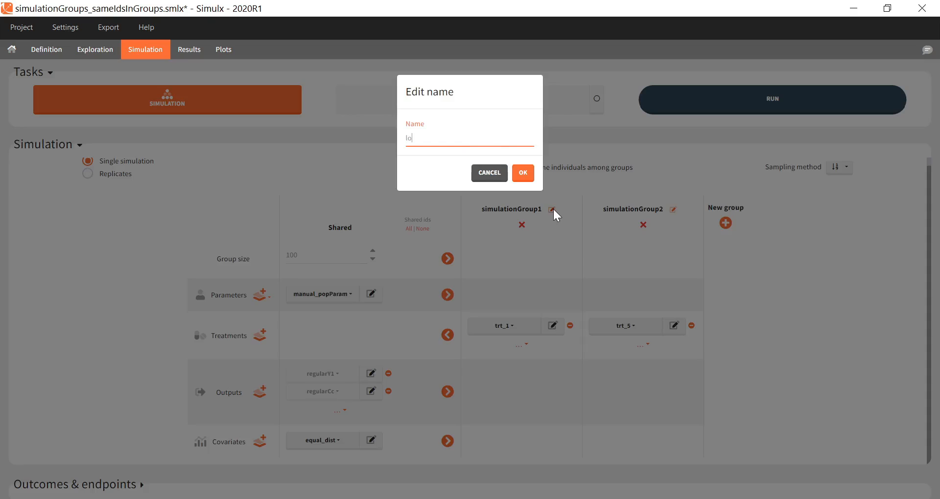
pyautogui.click(528, 175)
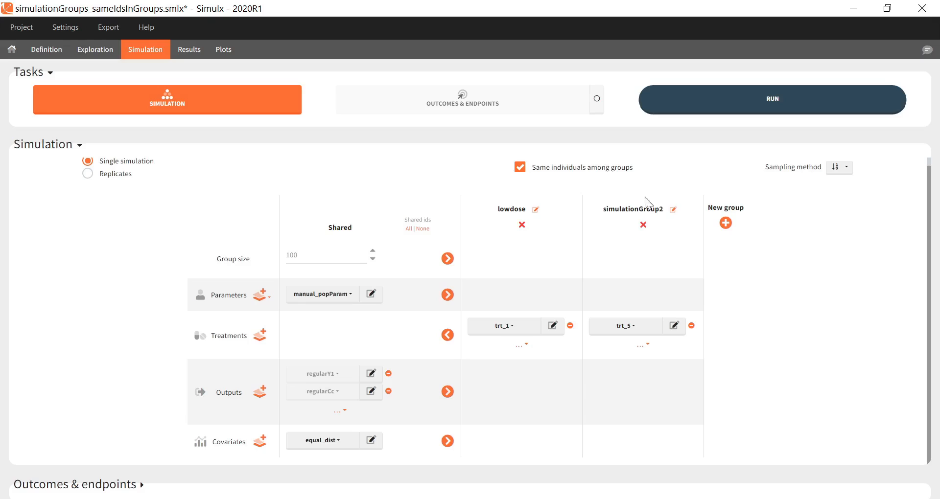
pyautogui.click(673, 210)
pyautogui.write('highdose')
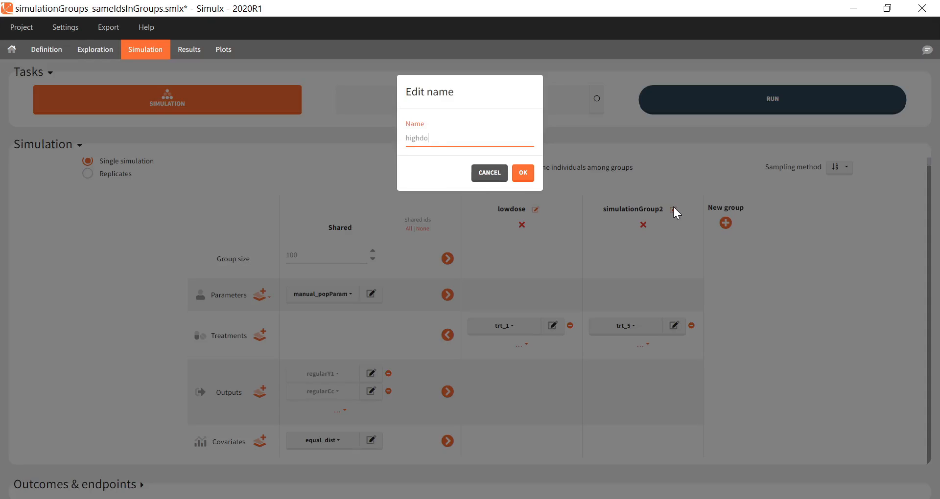
pyautogui.click(524, 175)
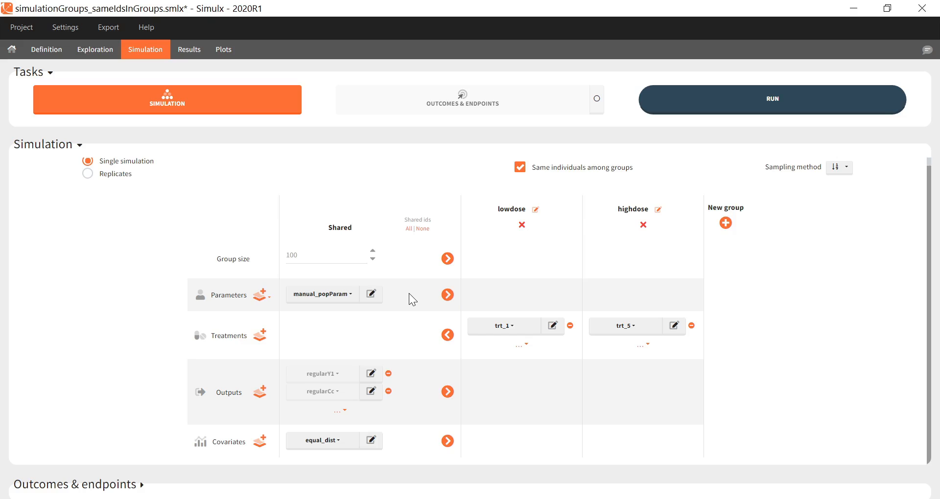
# Run the simulation of the lowdose and highdose groups with the same individuals among groups.
pyautogui.click(518, 171)
pyautogui.click(526, 169)
pyautogui.click(732, 112)
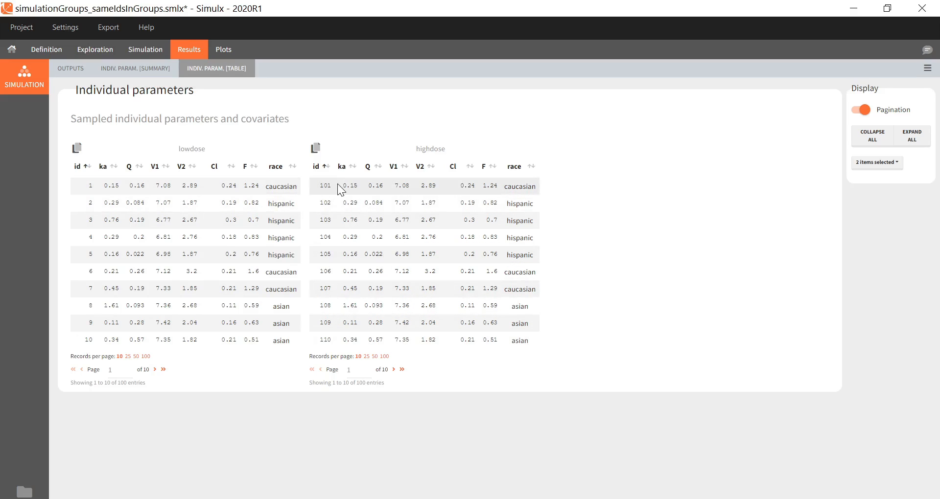
# Examine the individual output and output distribution plots of Cc and y1 for both dose groups.
pyautogui.click(223, 49)
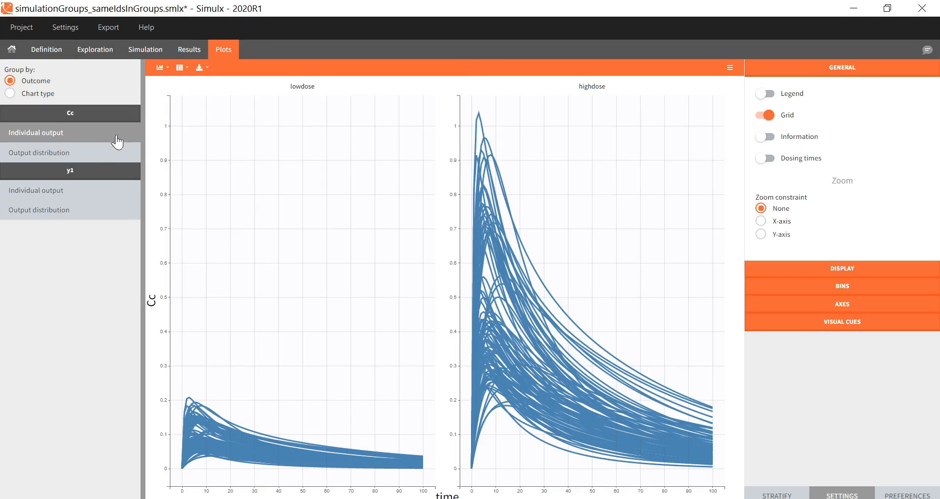
pyautogui.click(100, 153)
pyautogui.click(96, 191)
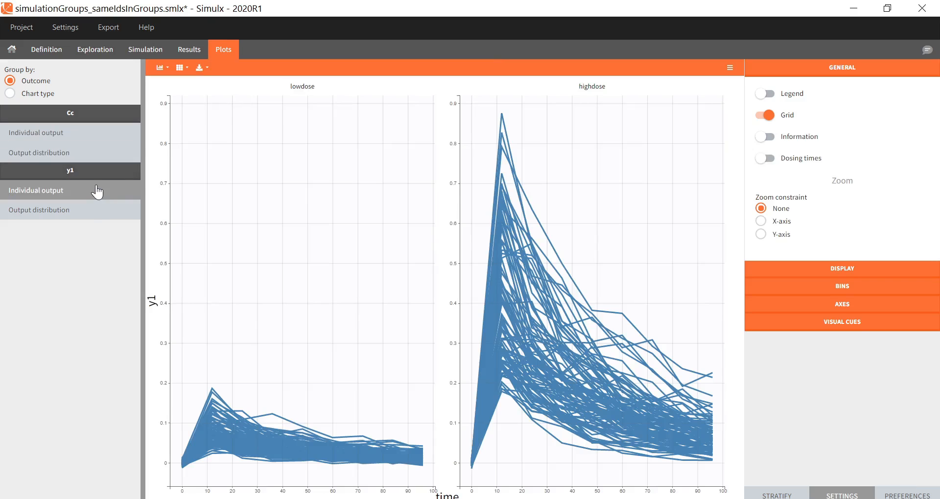
pyautogui.click(95, 217)
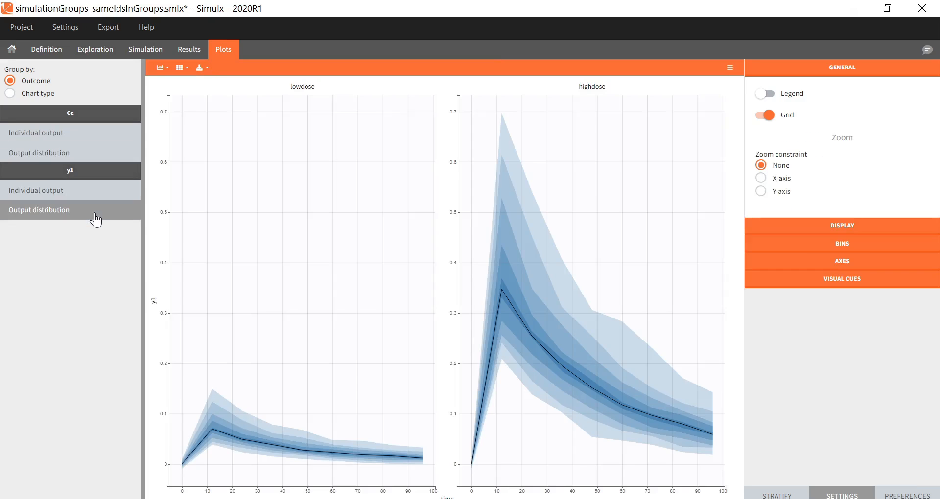
# Make the group size group-specific and add two more simulation groups of 10 individuals each.
pyautogui.click(137, 62)
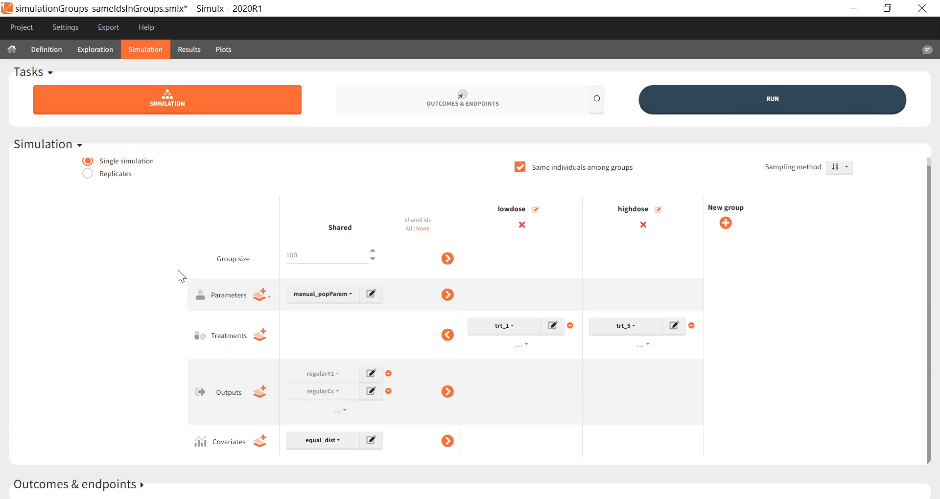
pyautogui.click(447, 259)
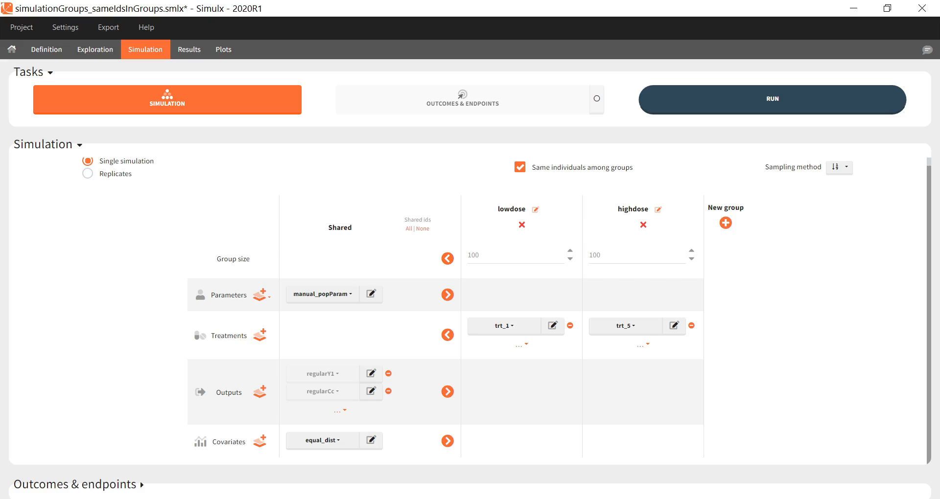
pyautogui.click(725, 224)
pyautogui.click(787, 223)
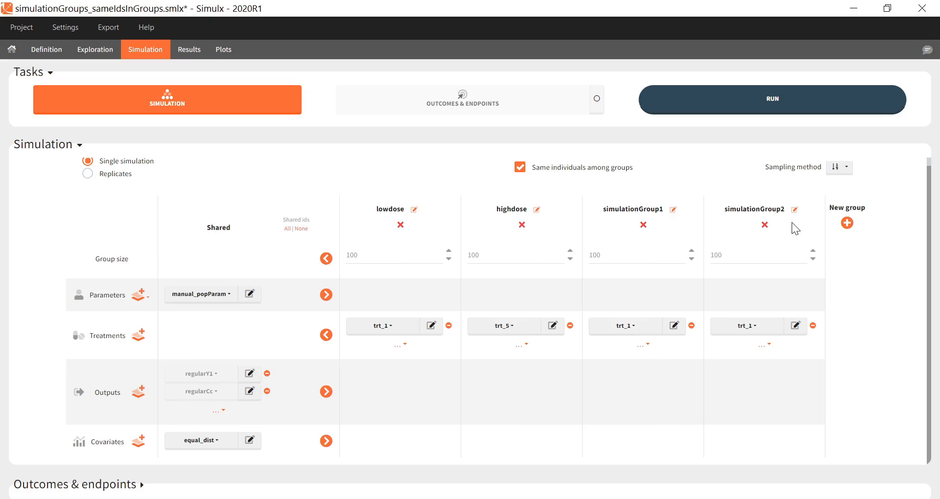
pyautogui.click(603, 255)
pyautogui.press('BackSpace')
pyautogui.press('Tab')
pyautogui.write('10')
pyautogui.click(884, 257)
# Rename the two new groups as lowdose_10ind and highdose_10ind.
pyautogui.click(673, 210)
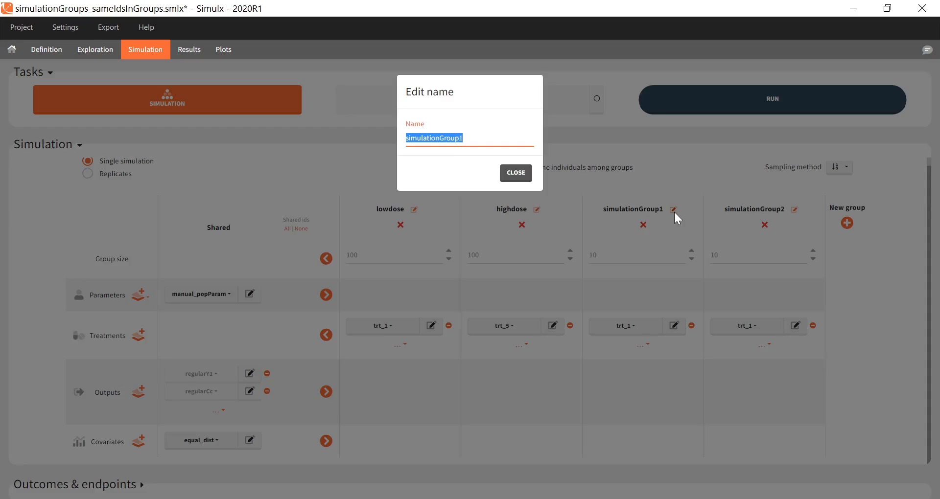
pyautogui.write('lowdose_10ind')
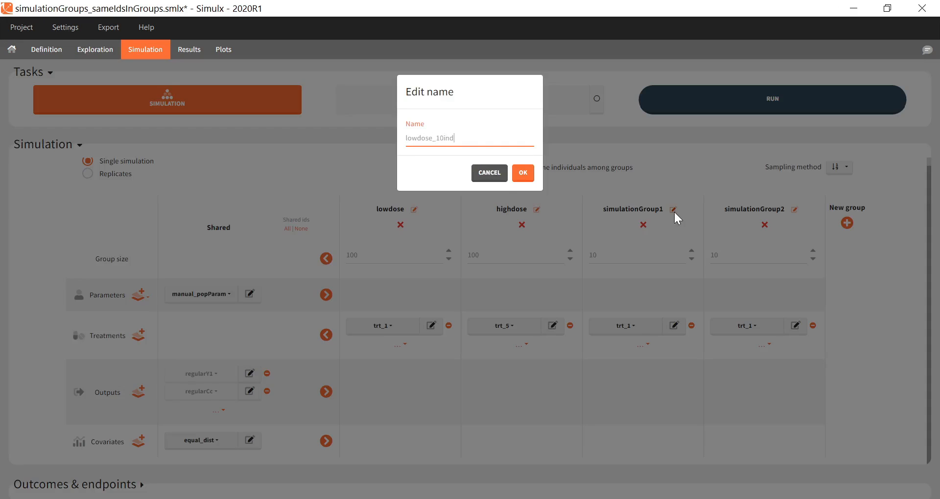
pyautogui.click(523, 173)
pyautogui.click(795, 210)
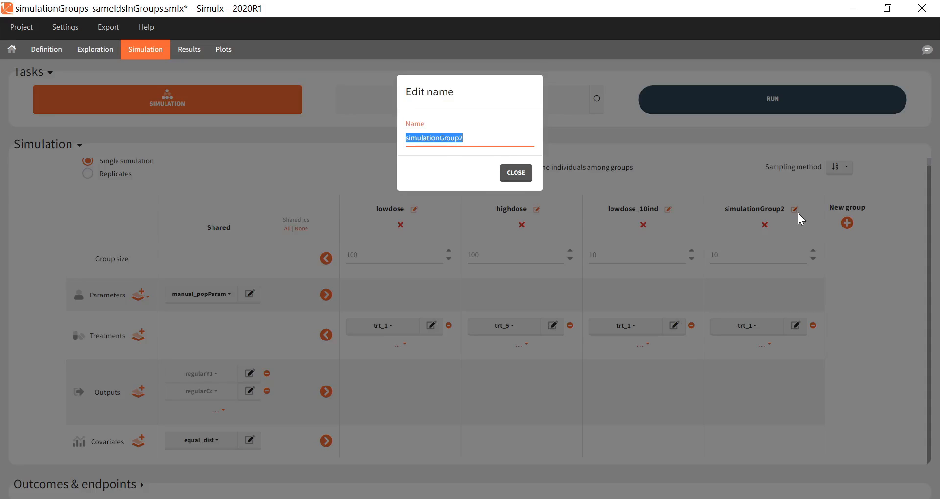
pyautogui.write('highdose_10ind')
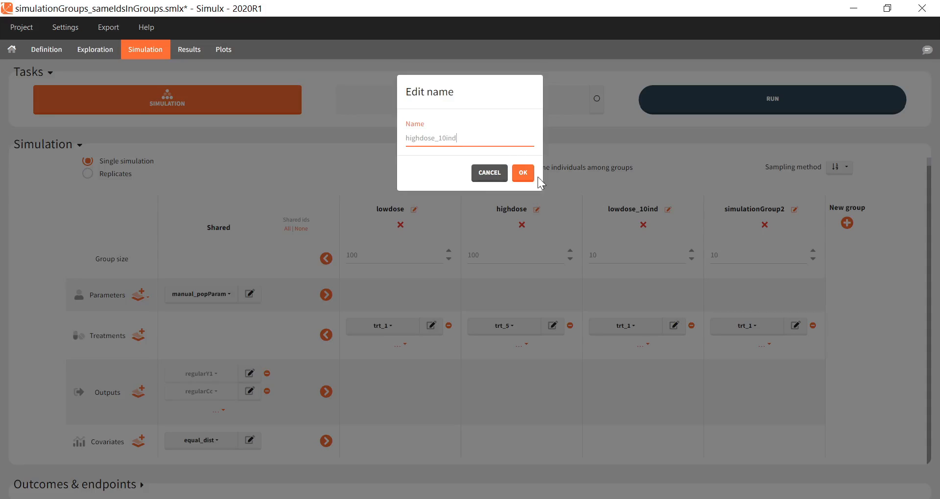
pyautogui.click(523, 173)
# Assign treatment trt_5 to highdose_10ind and run the simulation, viewing the individual output plots of all four groups.
pyautogui.click(754, 327)
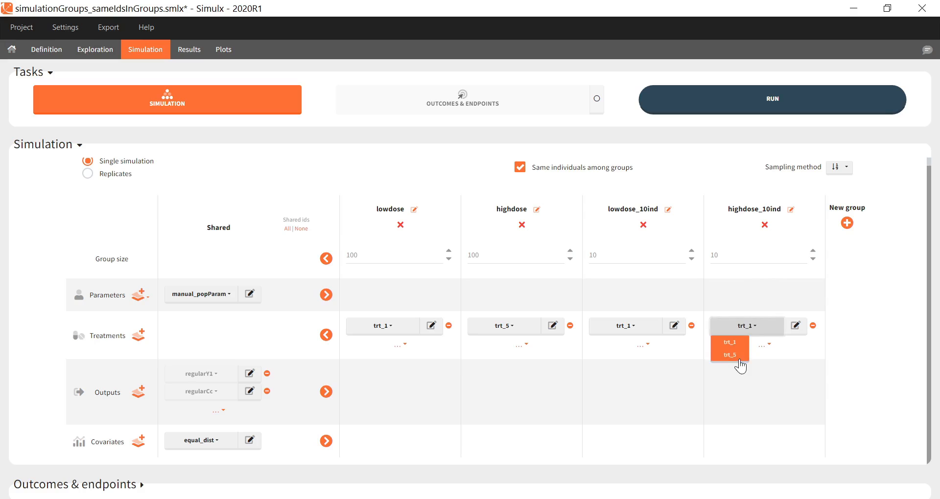
pyautogui.click(737, 363)
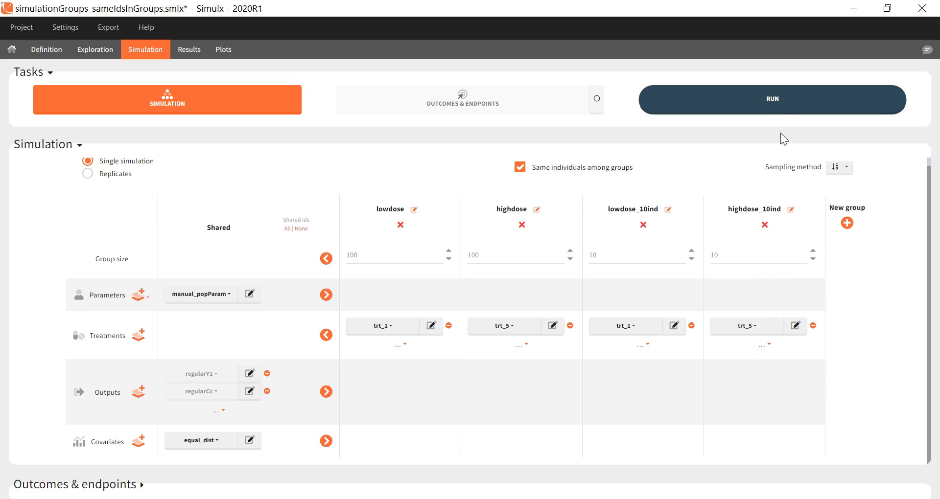
pyautogui.click(781, 107)
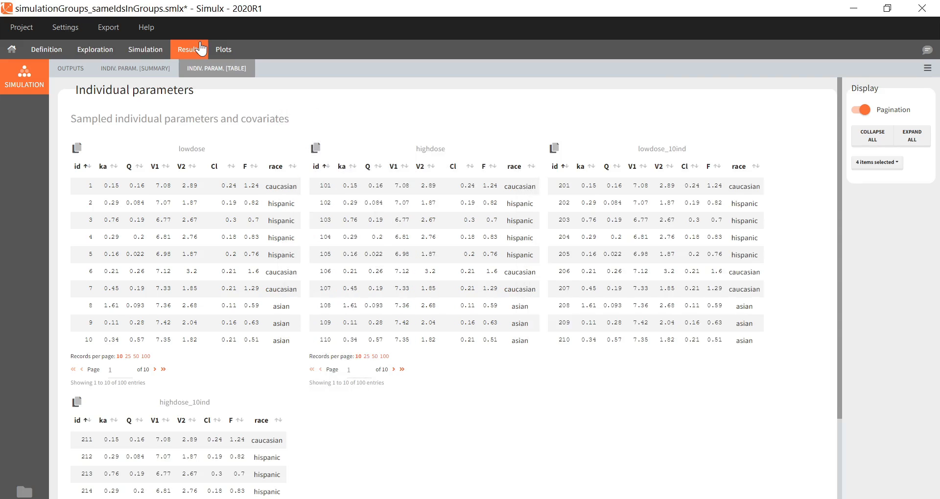
pyautogui.click(234, 49)
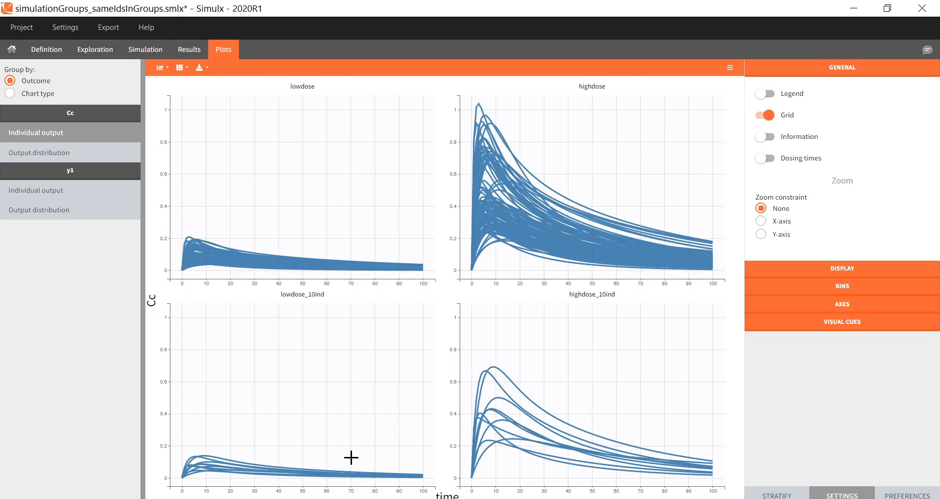
# Make the covariates group-specific, with caucasian for lowdose and highdose and asian for lowdose_10ind and highdose_10ind.
pyautogui.click(146, 49)
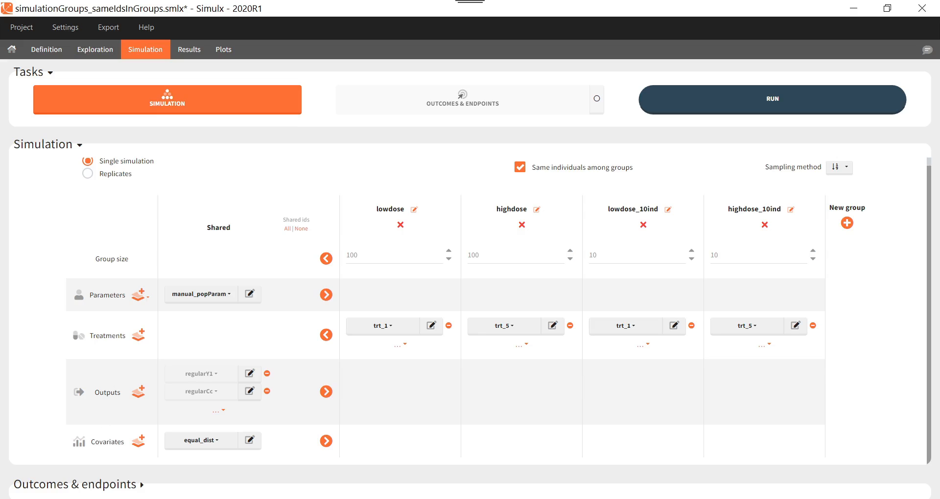
pyautogui.click(326, 441)
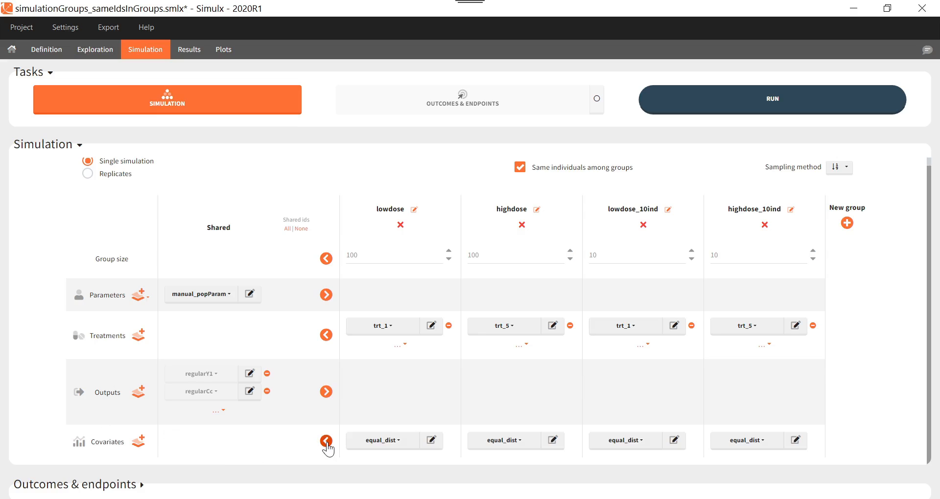
pyautogui.click(397, 441)
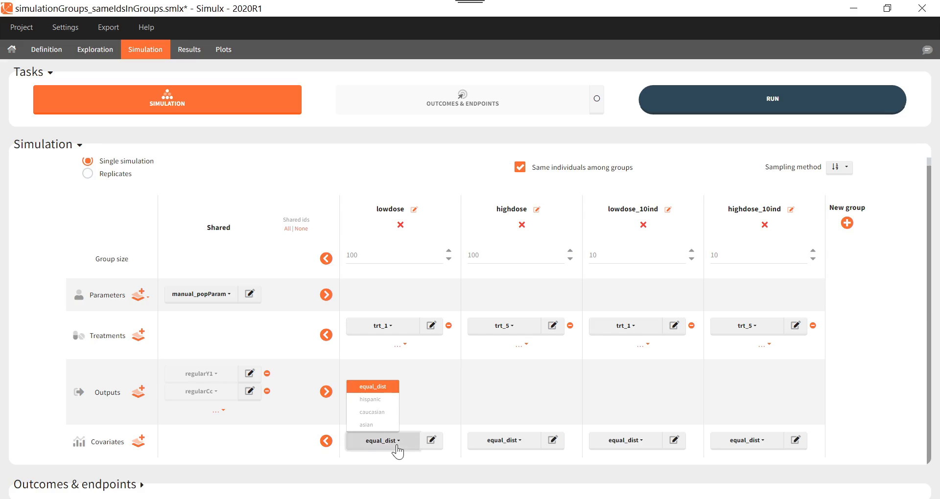
pyautogui.click(373, 412)
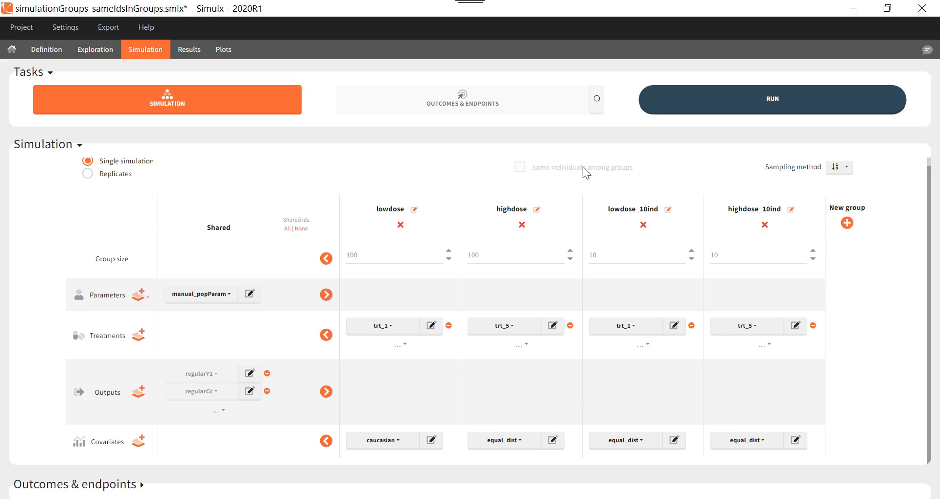
pyautogui.click(510, 442)
pyautogui.click(508, 414)
pyautogui.click(636, 450)
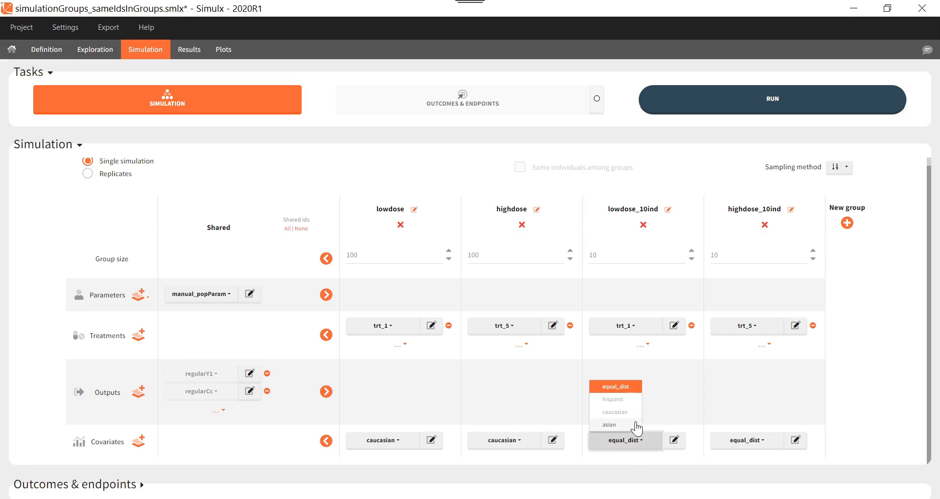
pyautogui.click(632, 425)
pyautogui.click(753, 442)
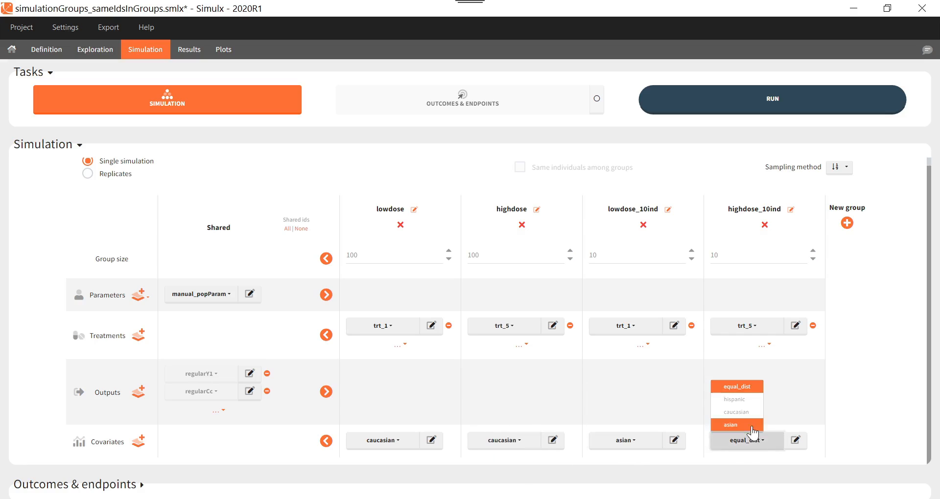
pyautogui.click(752, 425)
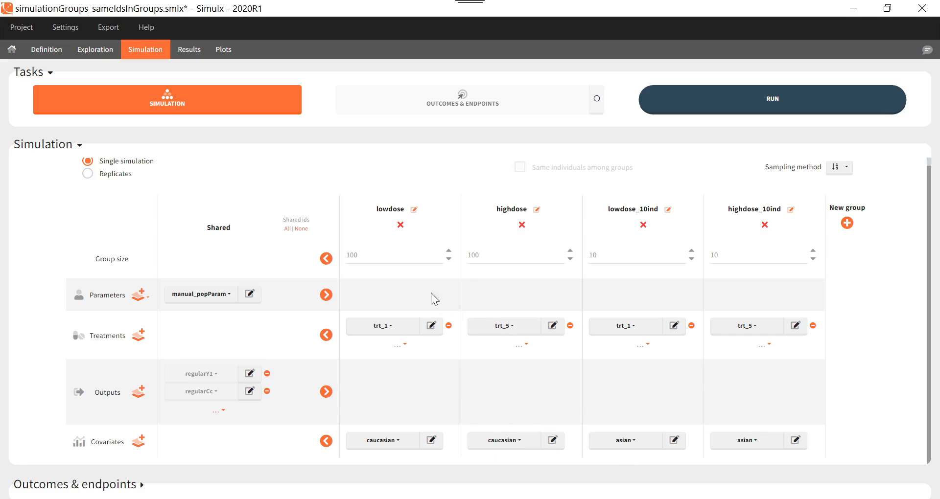
# Make the group size shared among all four groups, using the lowdose value of 100.
pyautogui.click(326, 261)
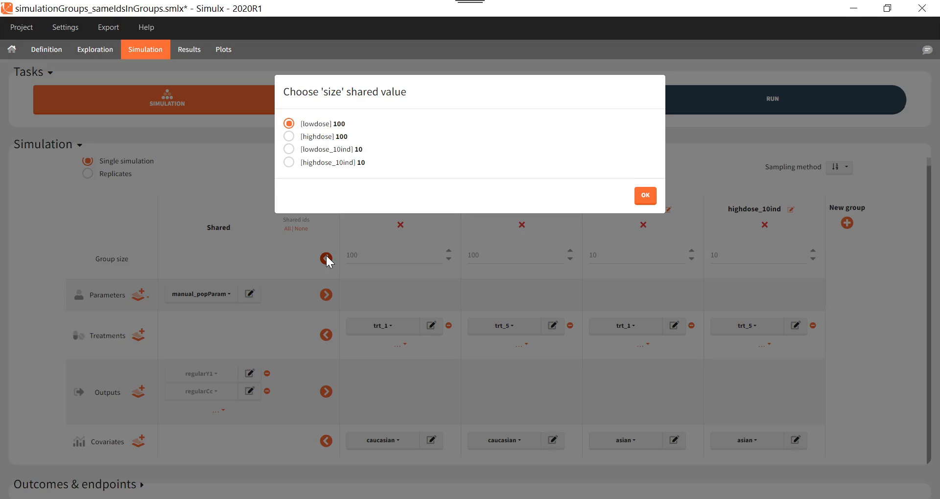
pyautogui.click(642, 199)
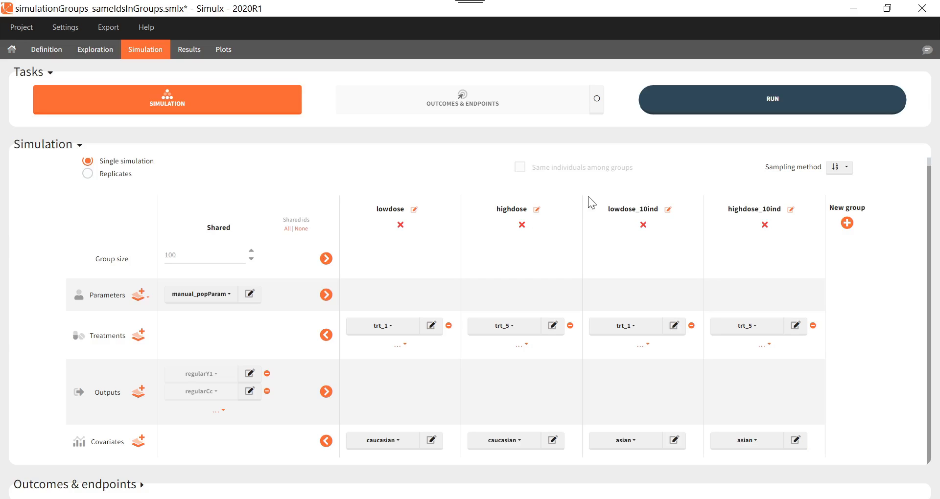
# Rename the lowdose group as Caucasian_trt1 and the highdose group as Caucasian_trt5.
pyautogui.click(414, 210)
pyautogui.write('Caucasian_trt1')
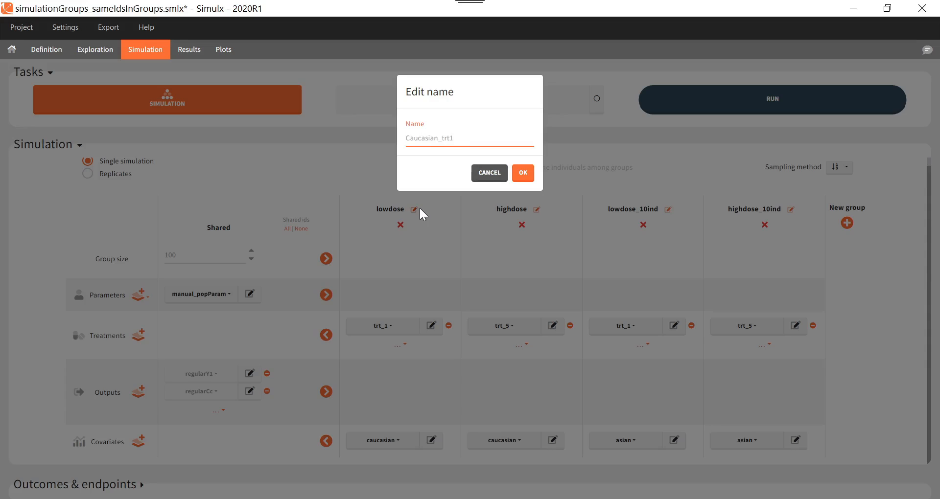
pyautogui.press('Return')
pyautogui.click(537, 210)
pyautogui.write('Caucasian_trt5')
pyautogui.press('Return')
# Rename the lowdose_10ind group as Asian_trt1 and the highdose_10ind group as Asian_trt5.
pyautogui.click(667, 208)
pyautogui.write('Asian_trt1')
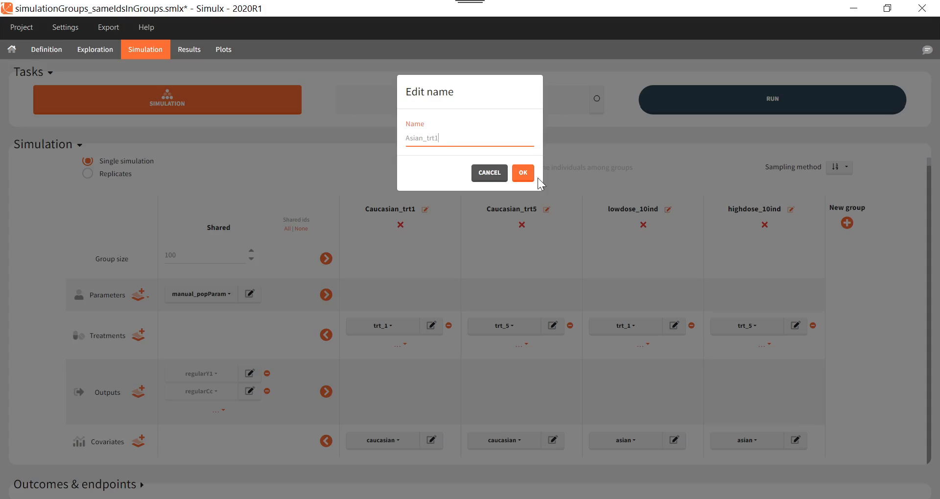
pyautogui.press('Return')
pyautogui.click(790, 209)
pyautogui.write('Asian_trt5')
pyautogui.click(529, 175)
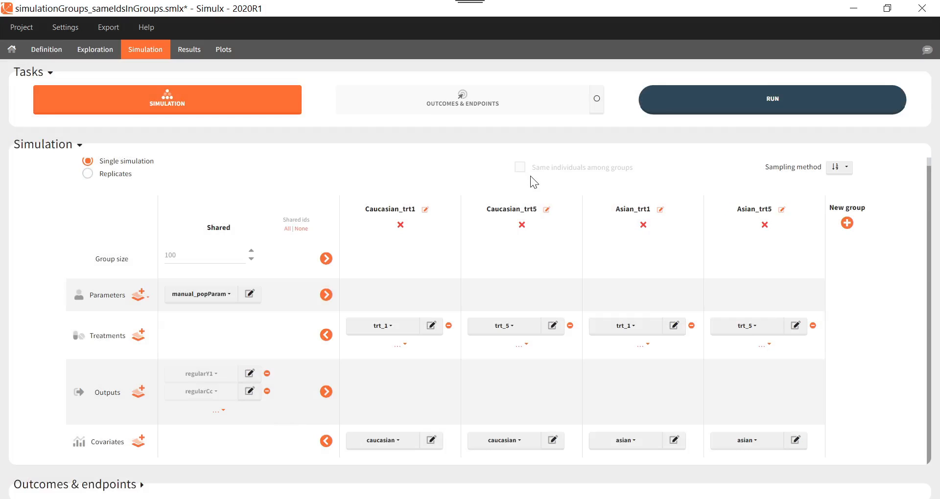
# Run the simulation and view the individual output and output distribution plots of Cc for the four groups.
pyautogui.click(802, 109)
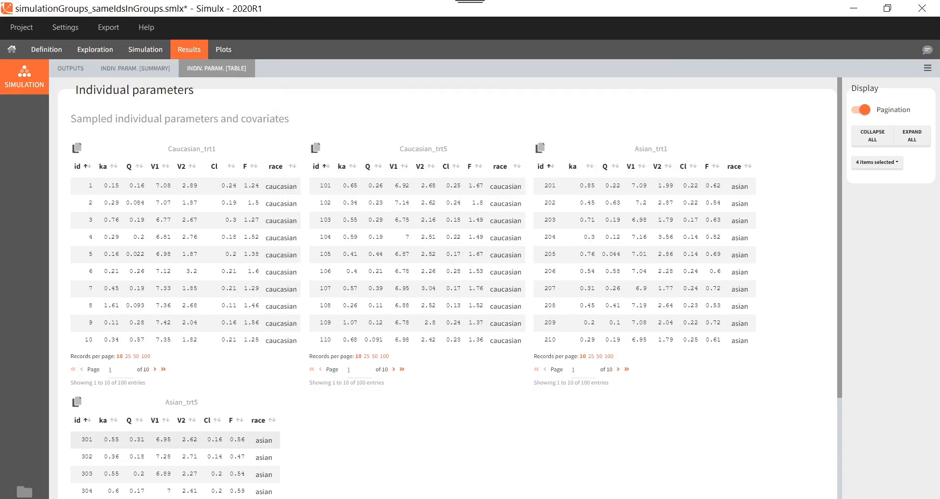
pyautogui.click(224, 50)
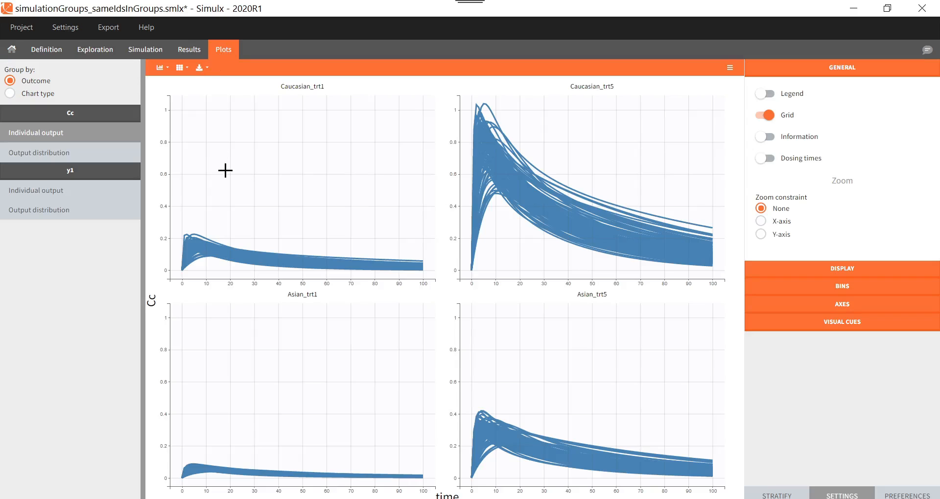
pyautogui.click(97, 158)
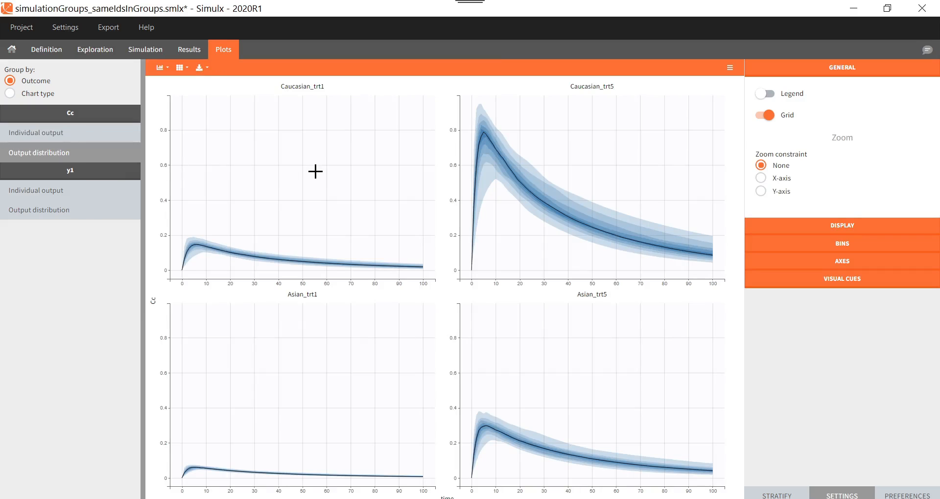
# Return to the simulation setup and expand the outcomes and endpoints section.
pyautogui.click(153, 58)
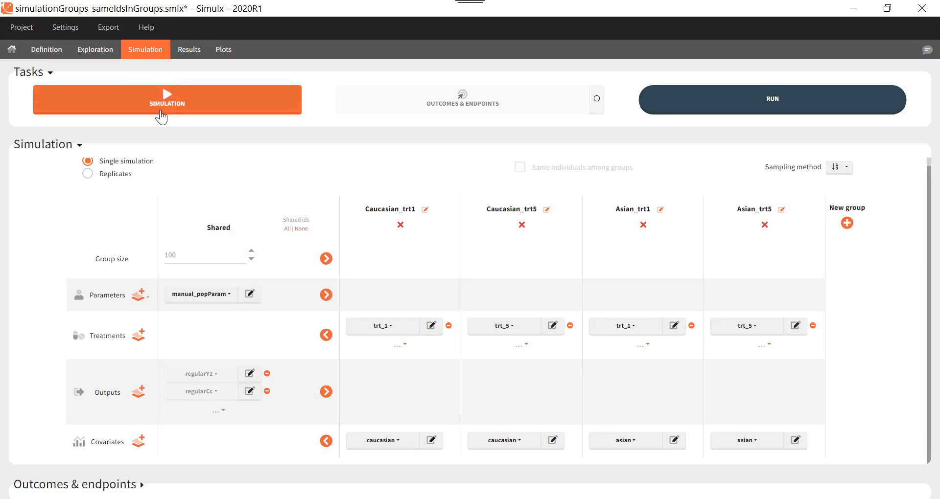
pyautogui.click(129, 488)
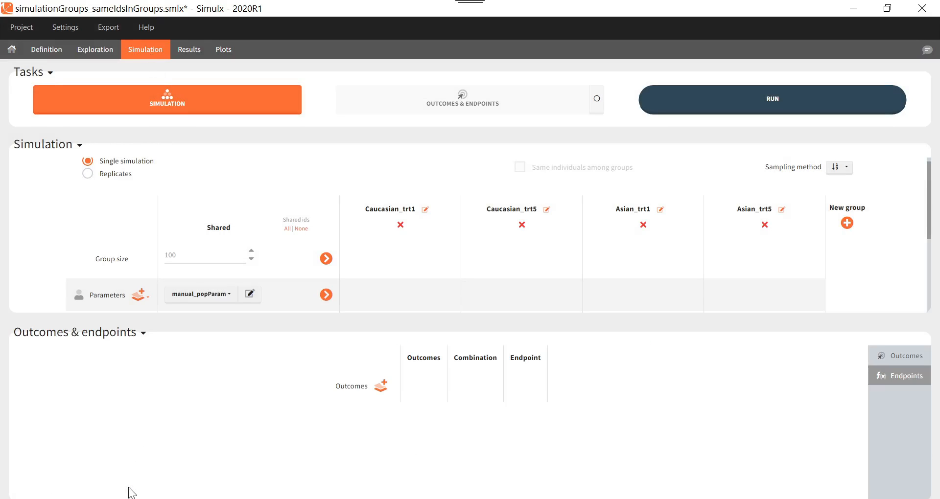